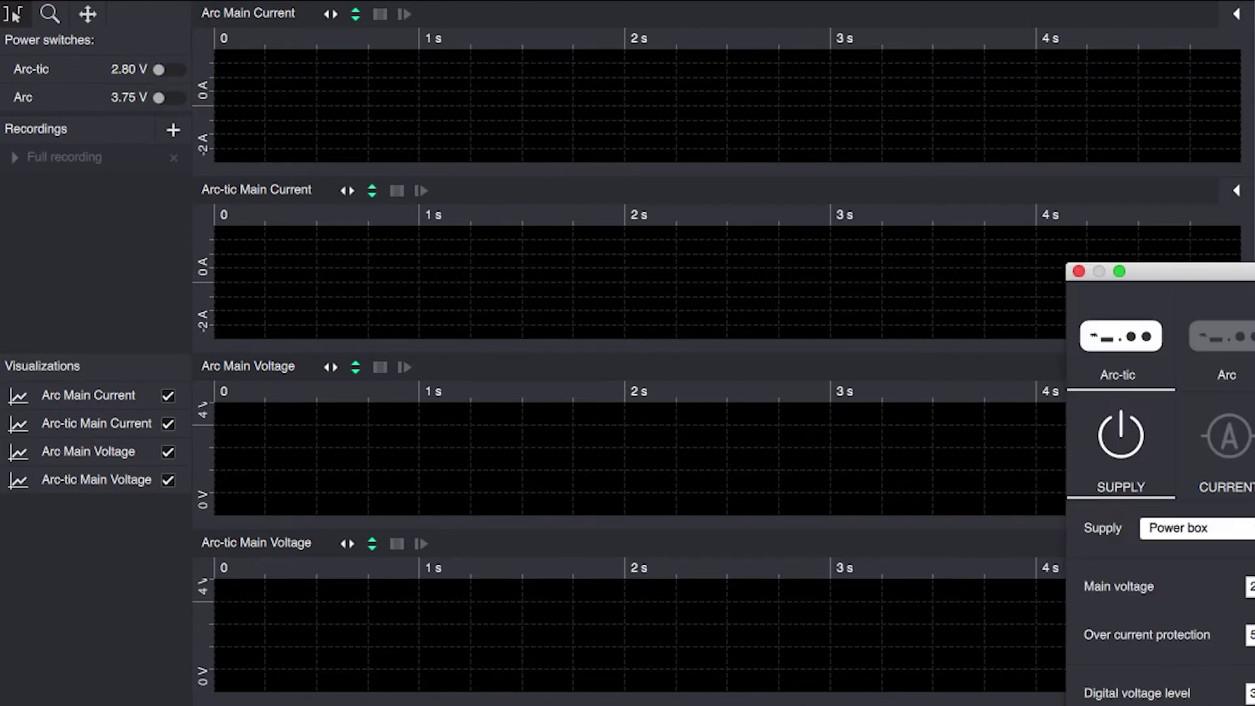
Step: Inspect the Arc device settings, then the Arc-tic current and voltage channel options
{"action": "left_click", "coordinate": [1237, 291]}
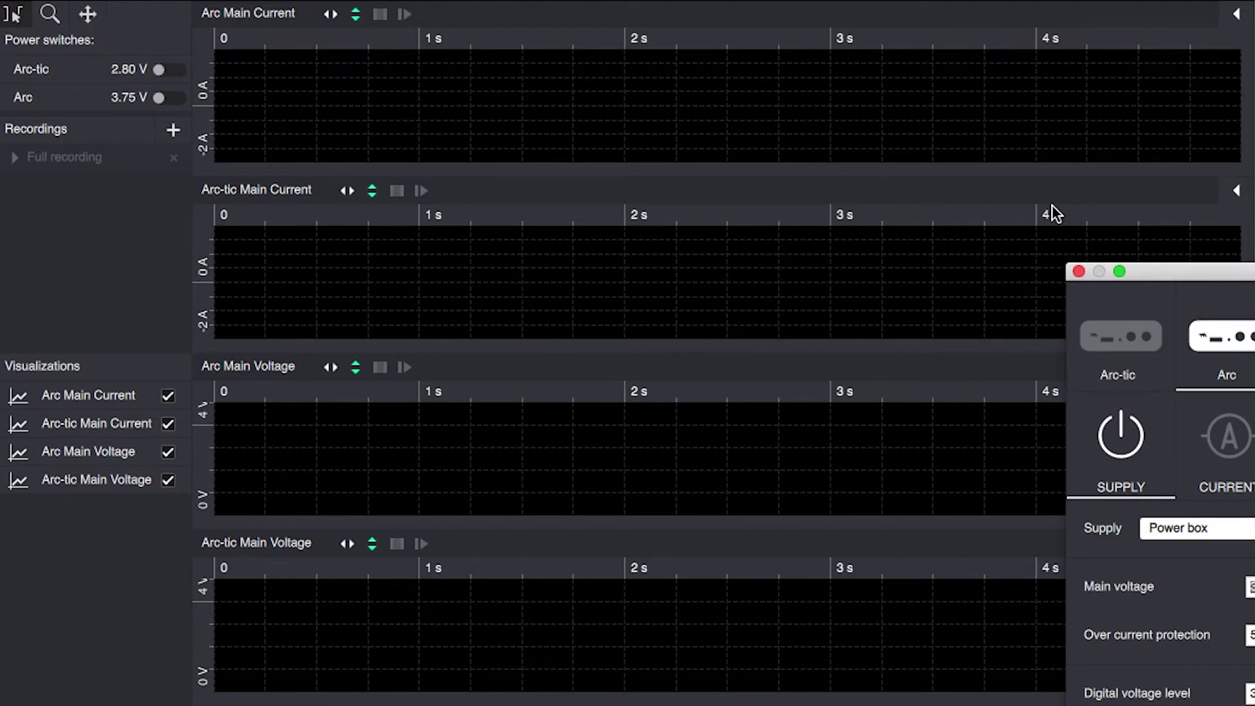
{"action": "left_click_drag", "start_coordinate": [1188, 272], "coordinate": [464, 13]}
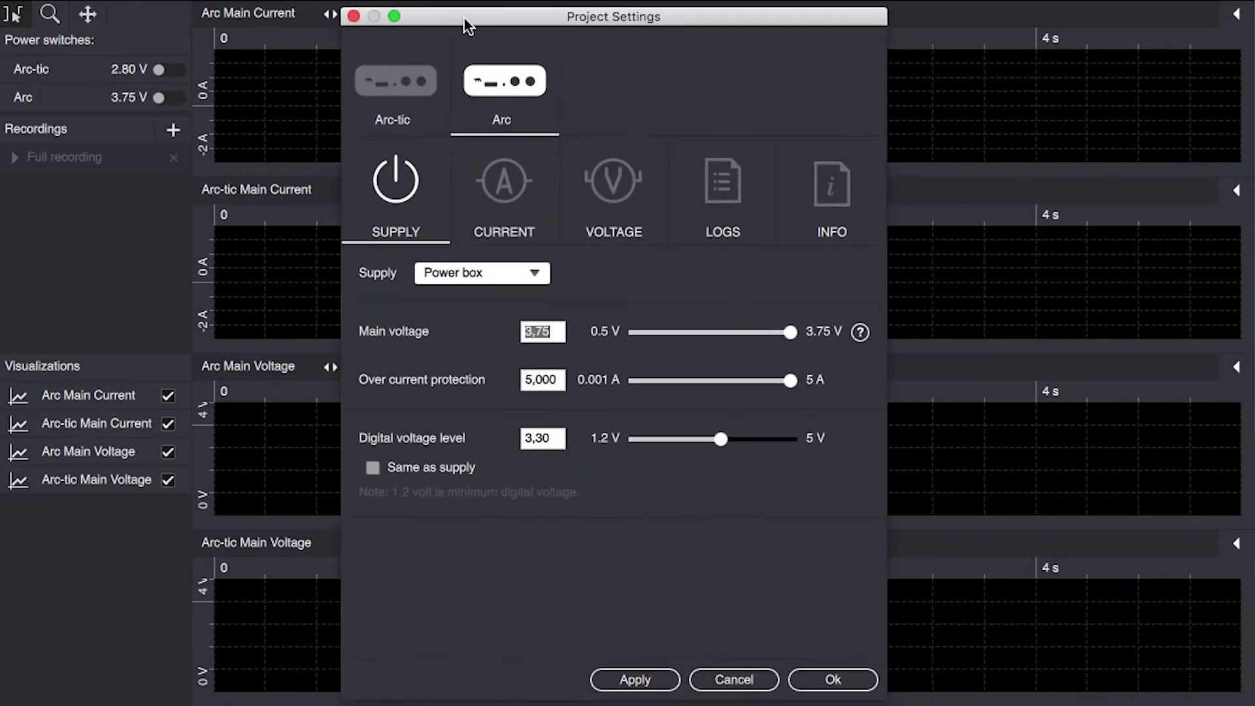
{"action": "left_click", "coordinate": [404, 85]}
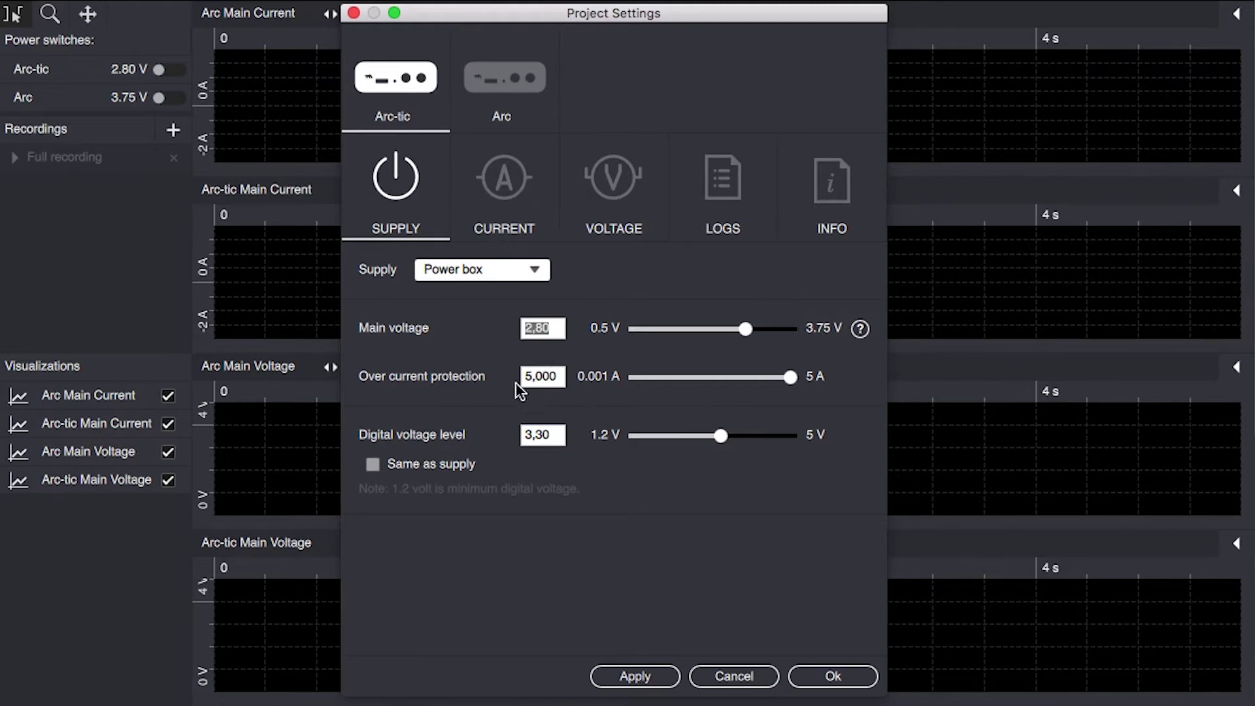
{"action": "left_click", "coordinate": [505, 185]}
{"action": "left_click", "coordinate": [605, 192]}
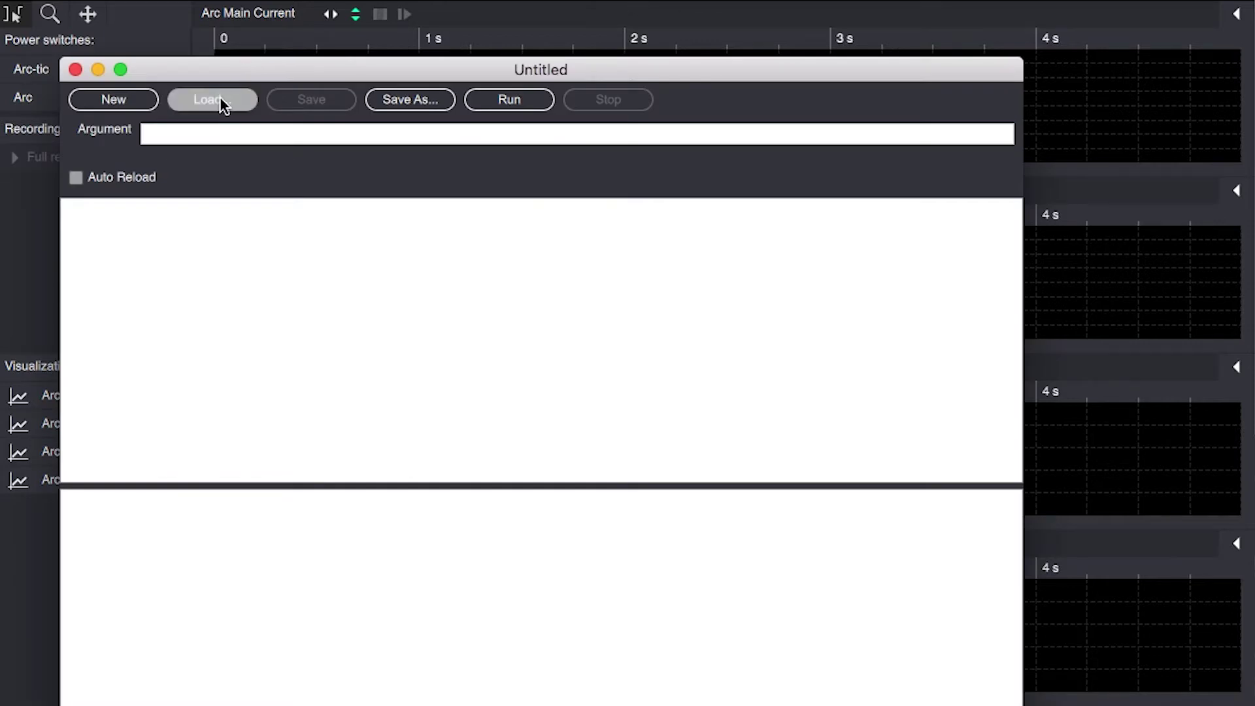
Step: Load battery_profiling.lua into the script window and move the window up and right
{"action": "left_click", "coordinate": [221, 104]}
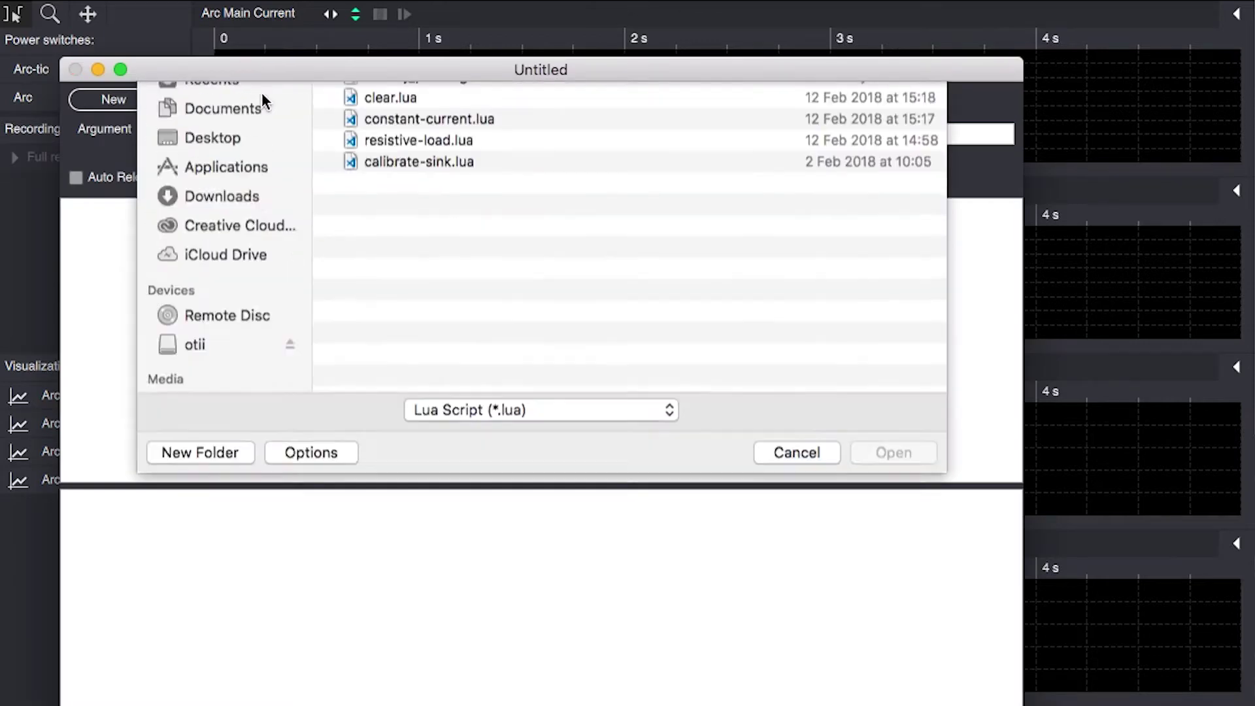
{"action": "double_click", "coordinate": [415, 164]}
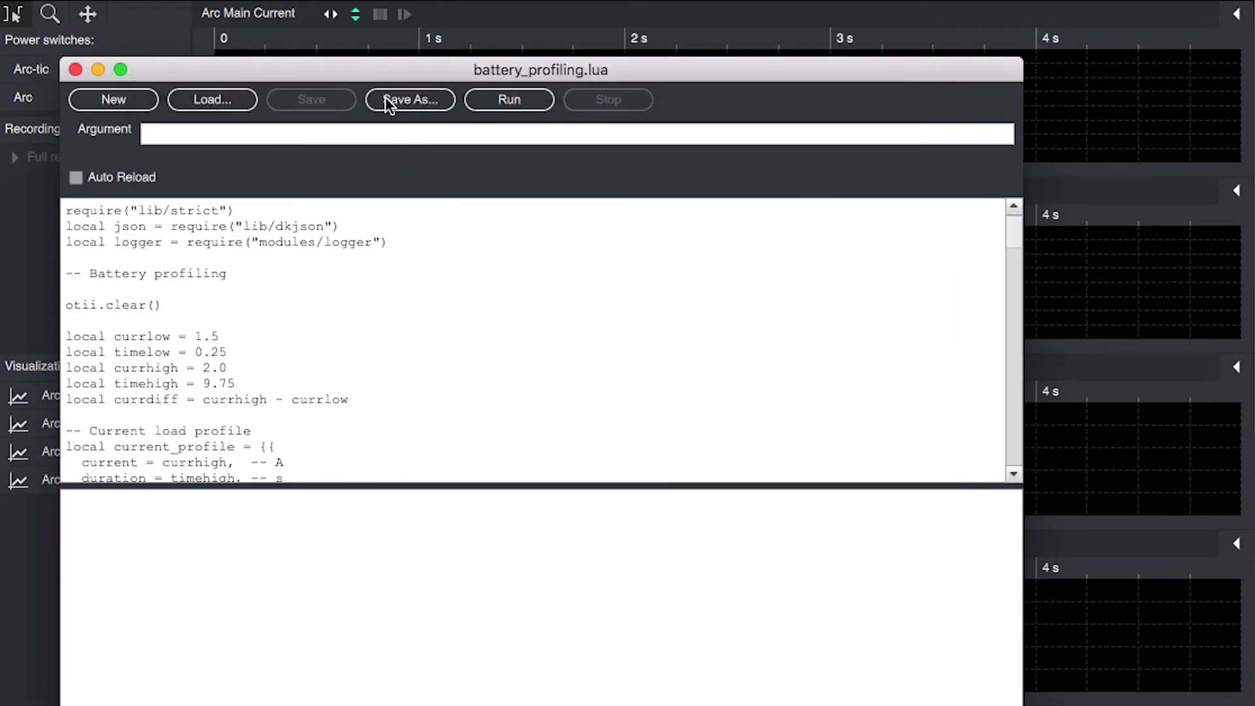
{"action": "left_click_drag", "start_coordinate": [389, 80], "coordinate": [461, 18]}
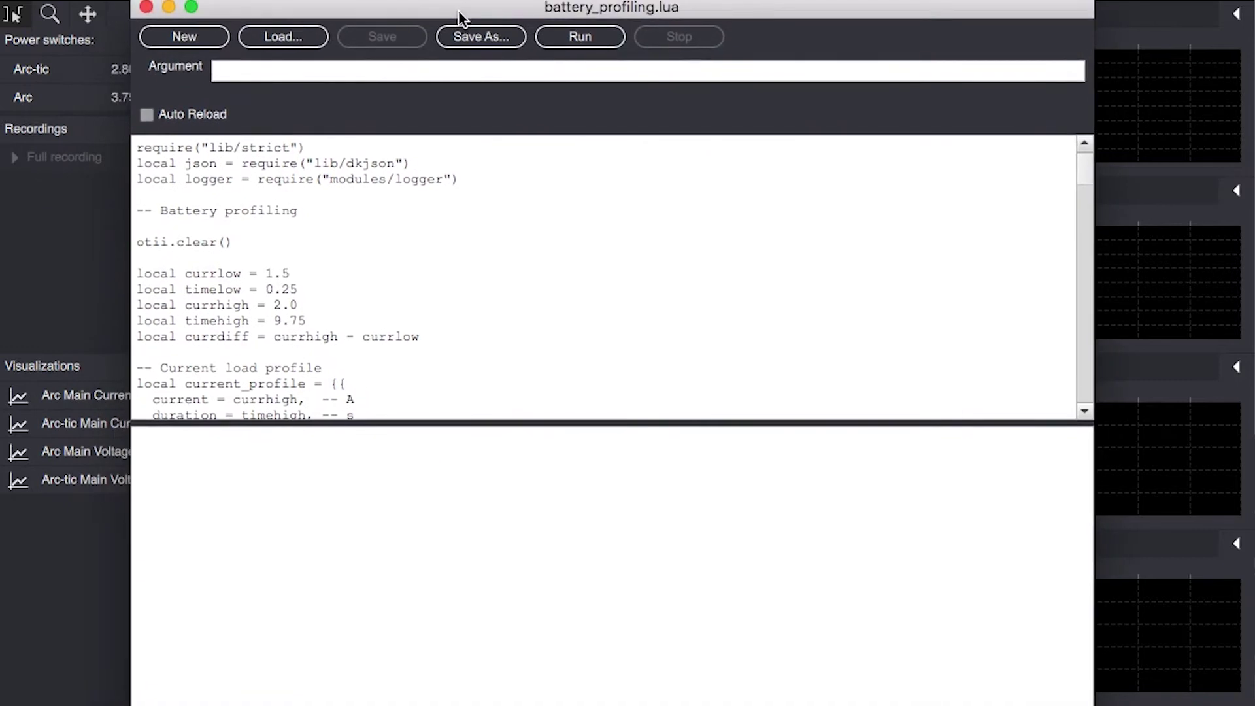
{"action": "scroll", "coordinate": [315, 245], "scroll_direction": "down", "scroll_amount": 1}
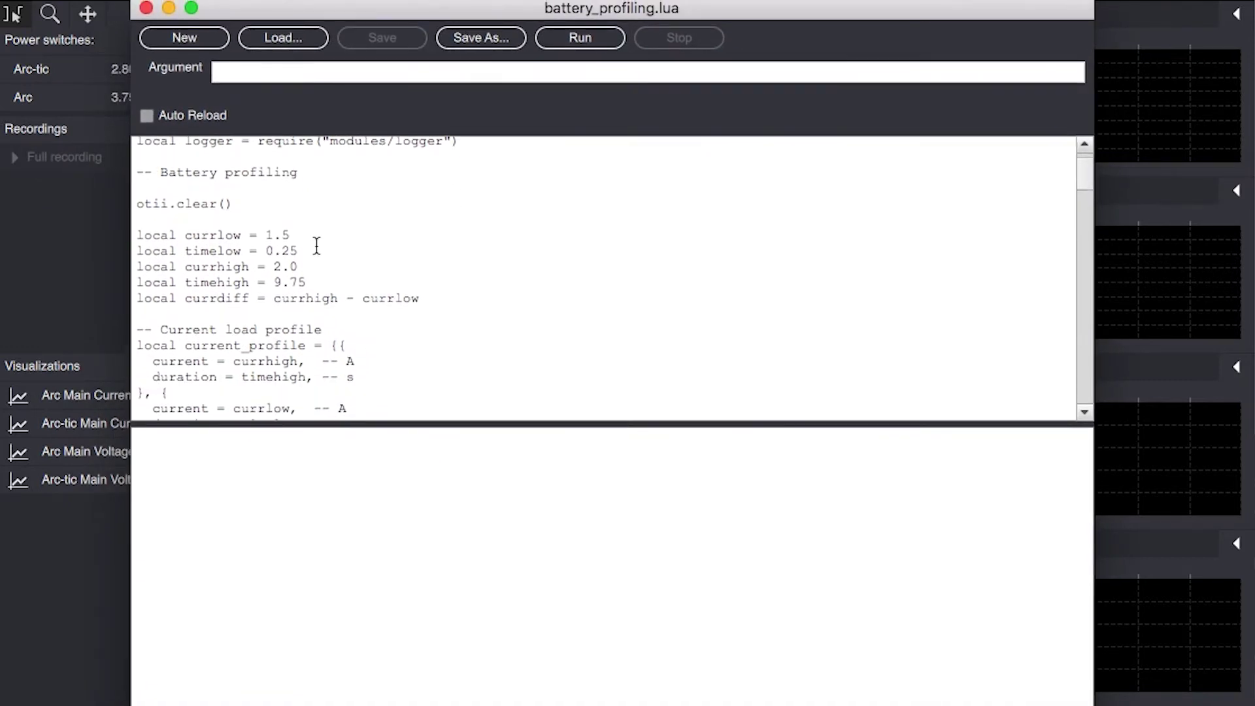
{"action": "scroll", "coordinate": [316, 246], "scroll_direction": "down", "scroll_amount": 2}
{"action": "scroll", "coordinate": [316, 245], "scroll_direction": "down", "scroll_amount": 2}
{"action": "scroll", "coordinate": [316, 245], "scroll_direction": "down", "scroll_amount": 2}
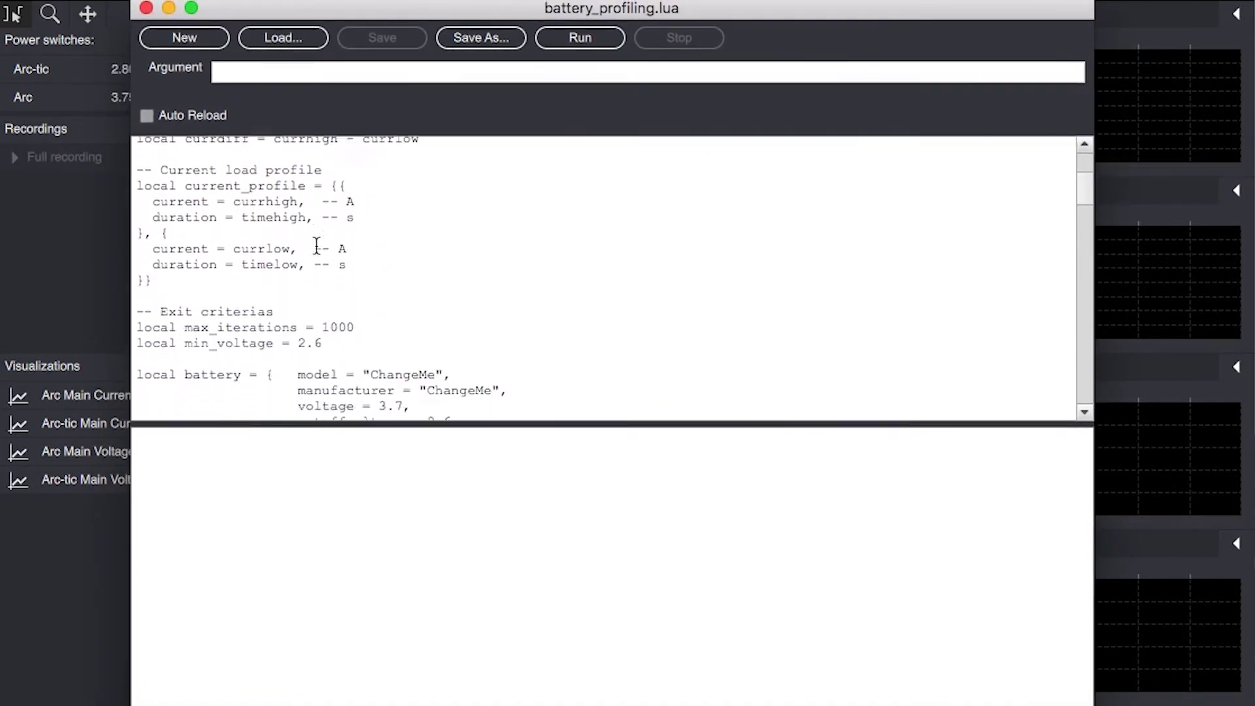
{"action": "scroll", "coordinate": [316, 245], "scroll_direction": "down", "scroll_amount": 2}
{"action": "scroll", "coordinate": [316, 245], "scroll_direction": "down", "scroll_amount": 2}
{"action": "scroll", "coordinate": [317, 245], "scroll_direction": "down", "scroll_amount": 1}
{"action": "scroll", "coordinate": [316, 245], "scroll_direction": "down", "scroll_amount": 3}
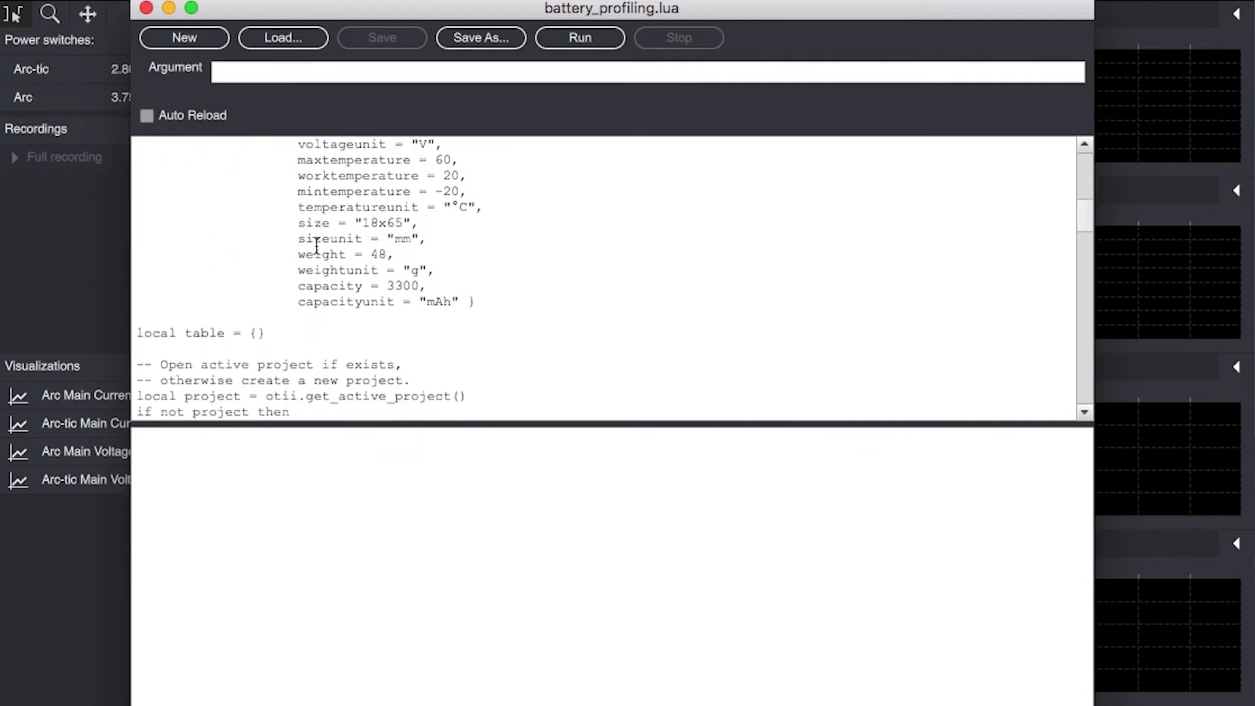
{"action": "scroll", "coordinate": [316, 245], "scroll_direction": "down", "scroll_amount": 3}
{"action": "scroll", "coordinate": [316, 246], "scroll_direction": "down", "scroll_amount": 2}
{"action": "scroll", "coordinate": [315, 246], "scroll_direction": "down", "scroll_amount": 1}
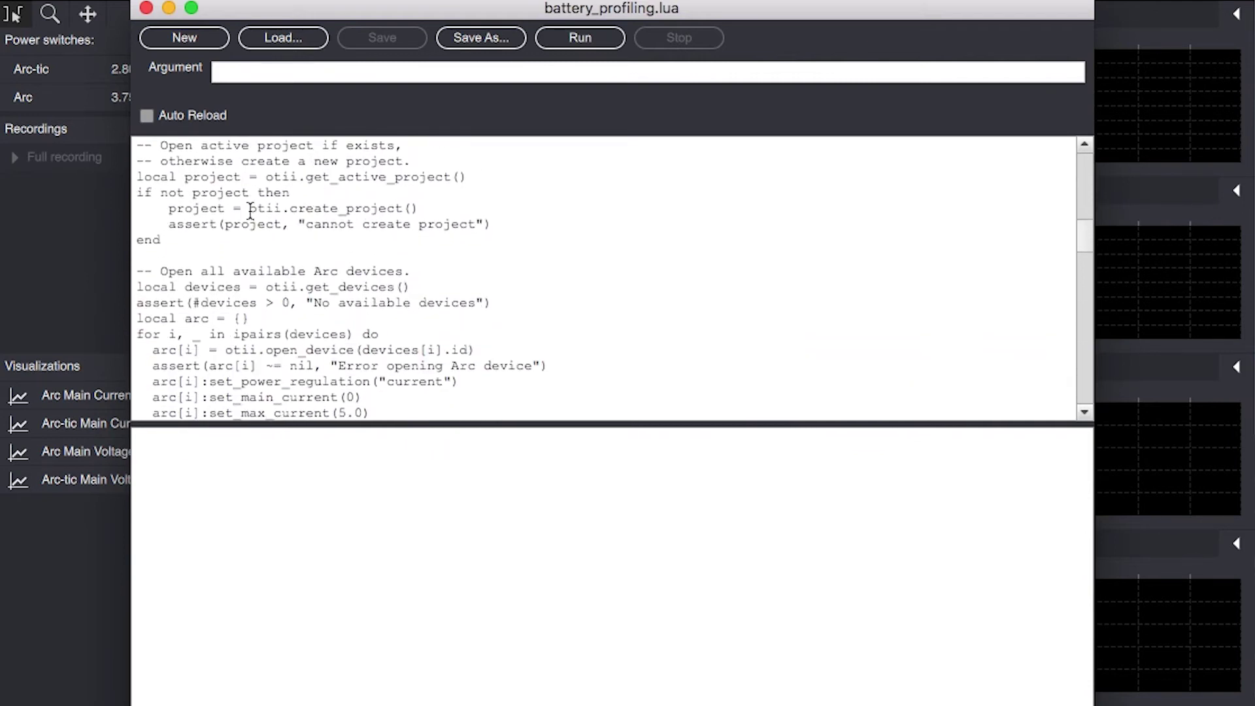
{"action": "scroll", "coordinate": [257, 291], "scroll_direction": "down", "scroll_amount": 2}
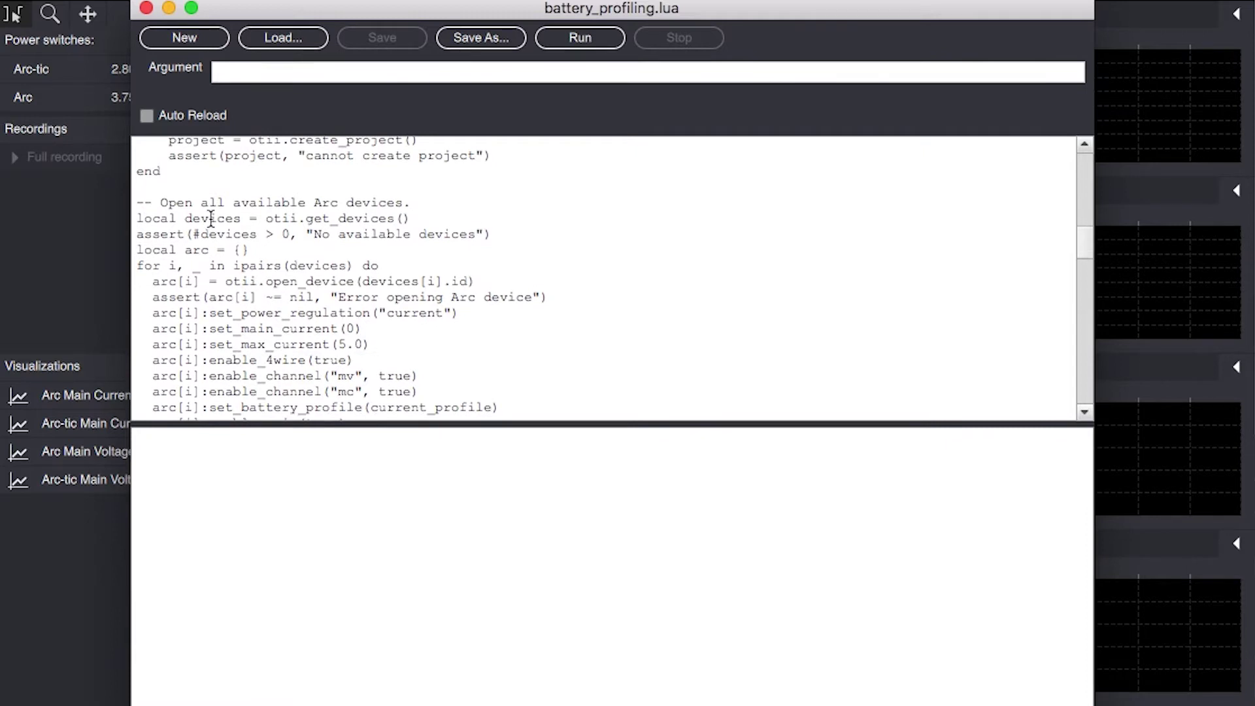
{"action": "scroll", "coordinate": [233, 265], "scroll_direction": "down", "scroll_amount": 1}
{"action": "scroll", "coordinate": [234, 272], "scroll_direction": "down", "scroll_amount": 2}
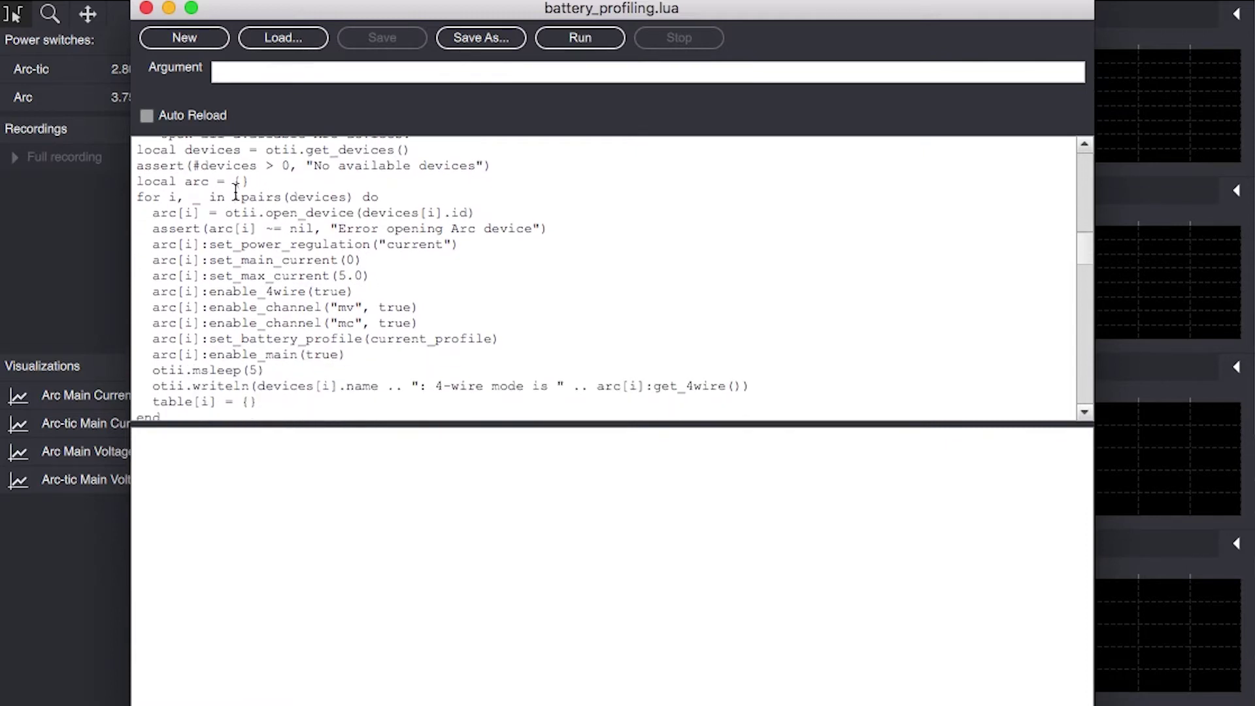
{"action": "scroll", "coordinate": [230, 228], "scroll_direction": "down", "scroll_amount": 1}
{"action": "scroll", "coordinate": [223, 228], "scroll_direction": "down", "scroll_amount": 1}
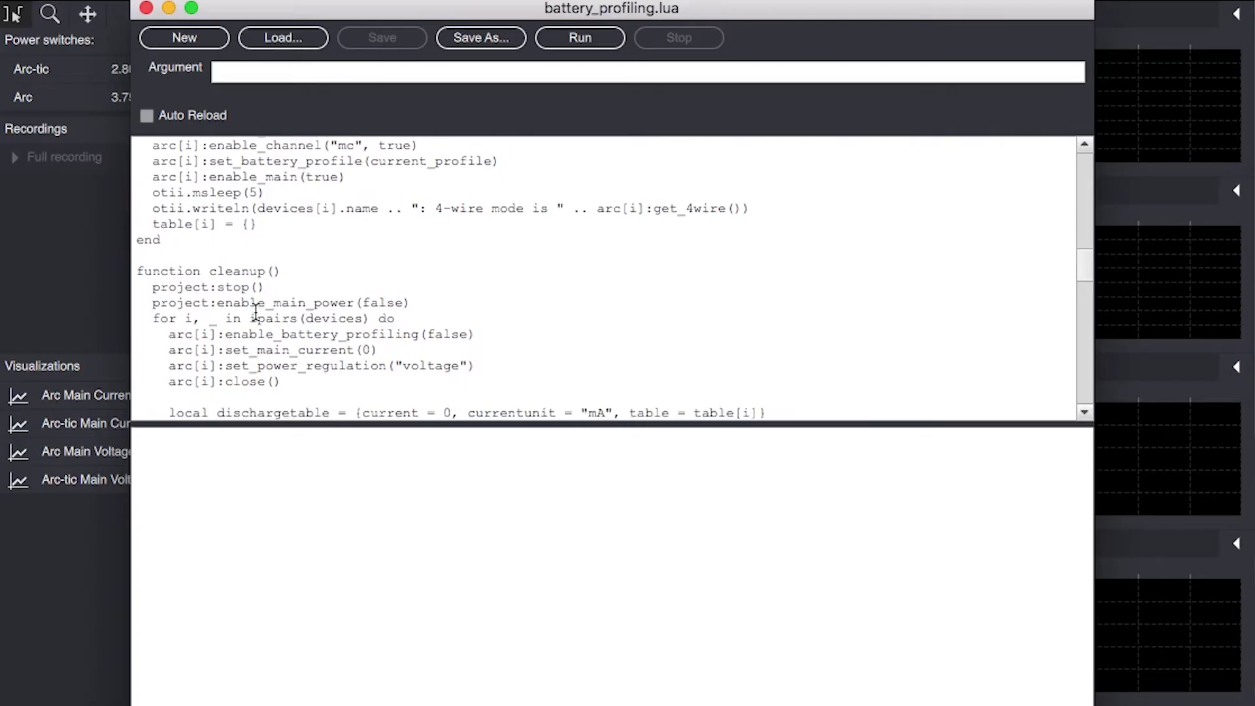
{"action": "scroll", "coordinate": [255, 312], "scroll_direction": "down", "scroll_amount": 2}
{"action": "scroll", "coordinate": [255, 312], "scroll_direction": "down", "scroll_amount": 4}
{"action": "scroll", "coordinate": [255, 312], "scroll_direction": "down", "scroll_amount": 3}
{"action": "scroll", "coordinate": [256, 312], "scroll_direction": "down", "scroll_amount": 1}
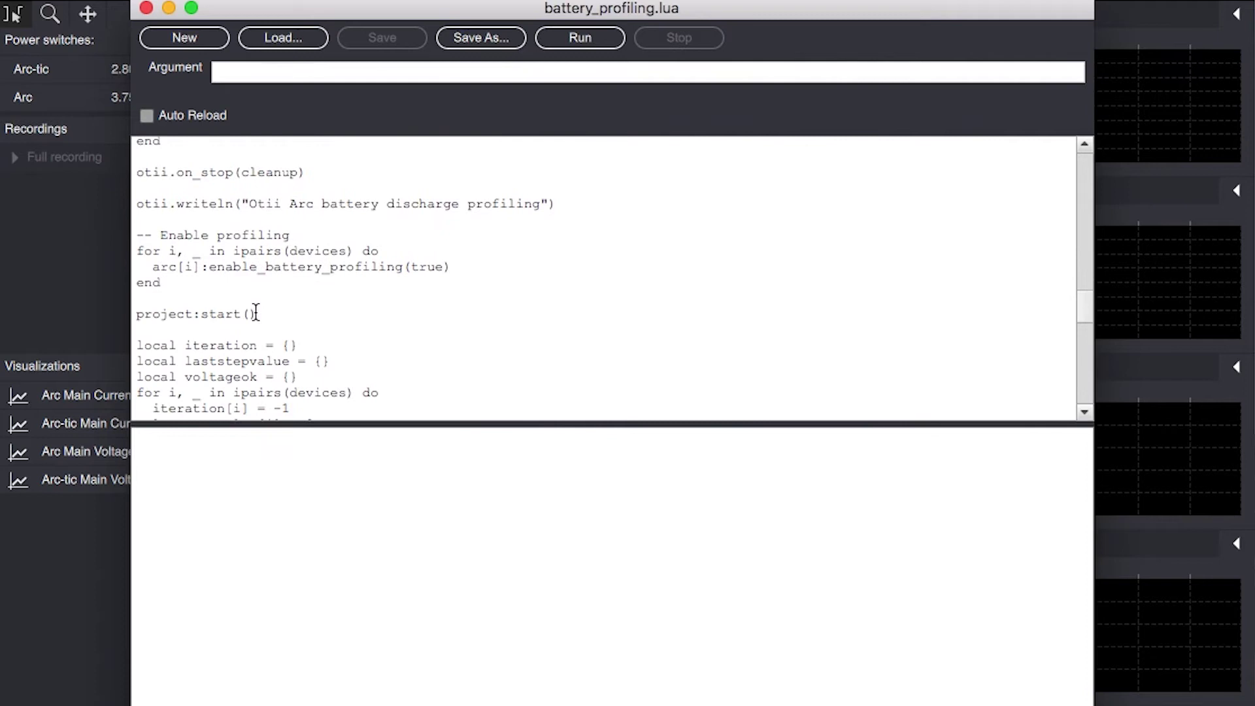
{"action": "scroll", "coordinate": [229, 320], "scroll_direction": "down", "scroll_amount": 3}
{"action": "scroll", "coordinate": [228, 320], "scroll_direction": "down", "scroll_amount": 8}
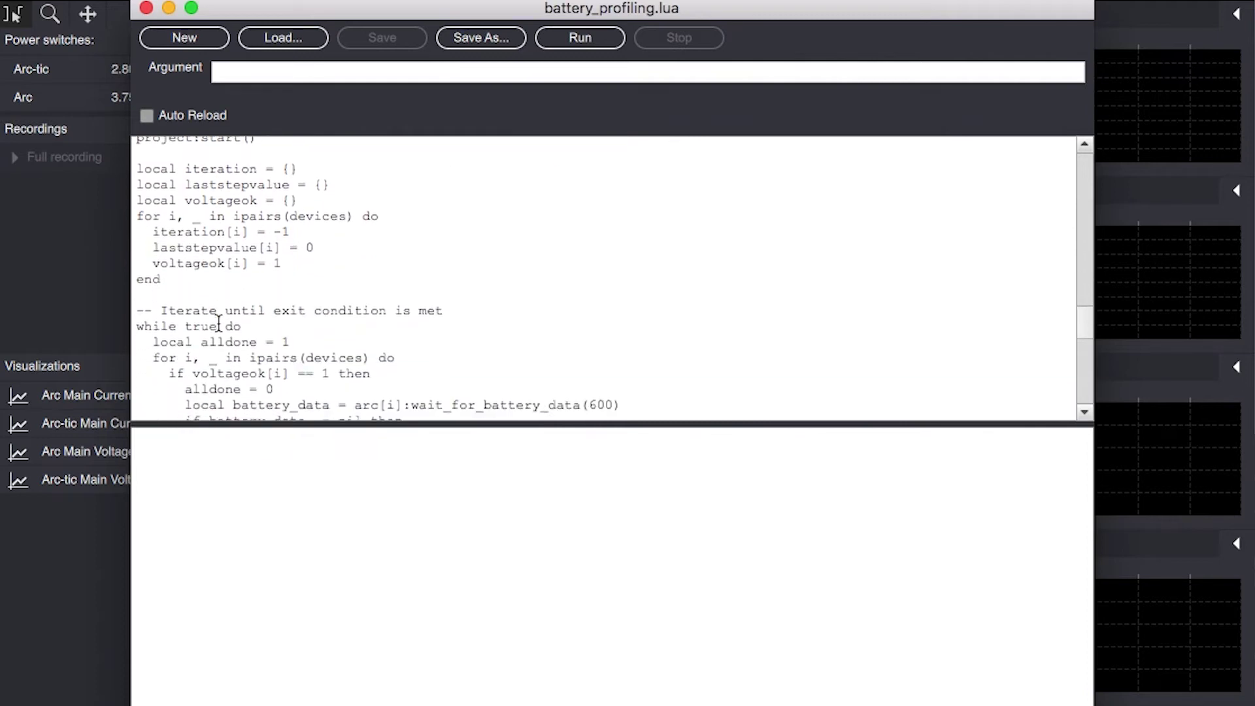
{"action": "scroll", "coordinate": [228, 320], "scroll_direction": "down", "scroll_amount": 2}
{"action": "scroll", "coordinate": [257, 284], "scroll_direction": "down", "scroll_amount": 2}
{"action": "scroll", "coordinate": [294, 255], "scroll_direction": "down", "scroll_amount": 1}
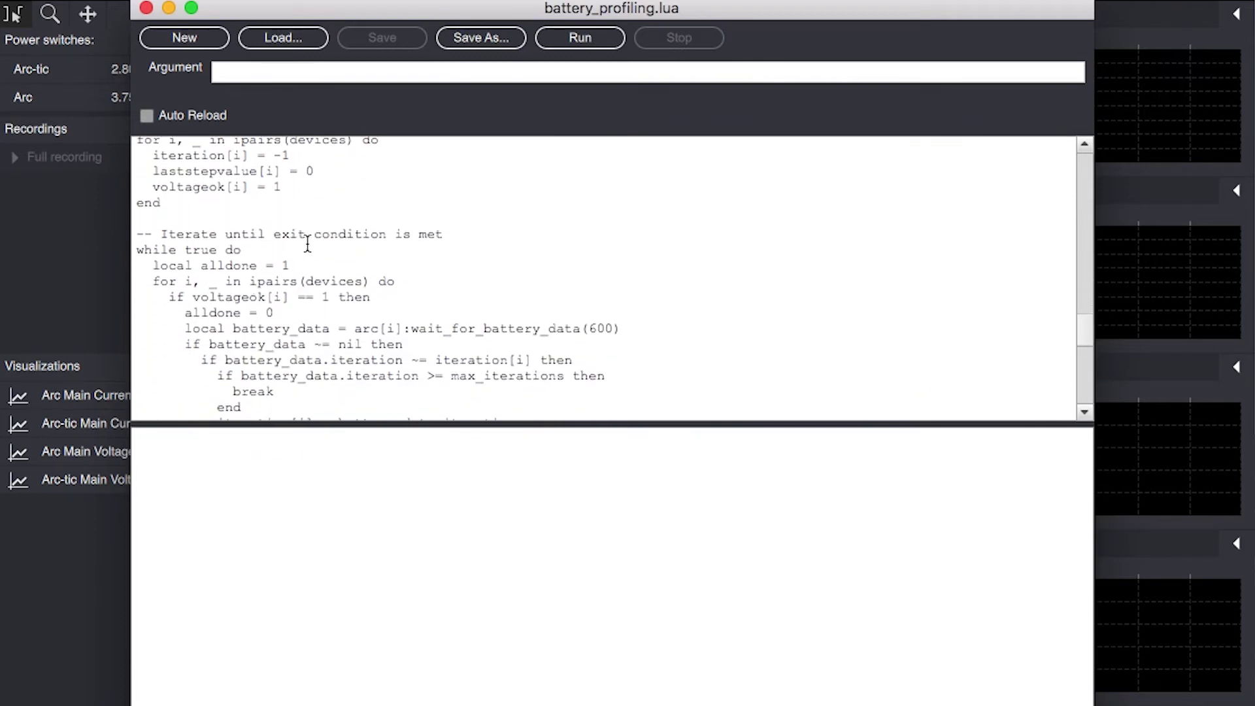
{"action": "scroll", "coordinate": [325, 288], "scroll_direction": "down", "scroll_amount": 1}
{"action": "scroll", "coordinate": [328, 292], "scroll_direction": "down", "scroll_amount": 3}
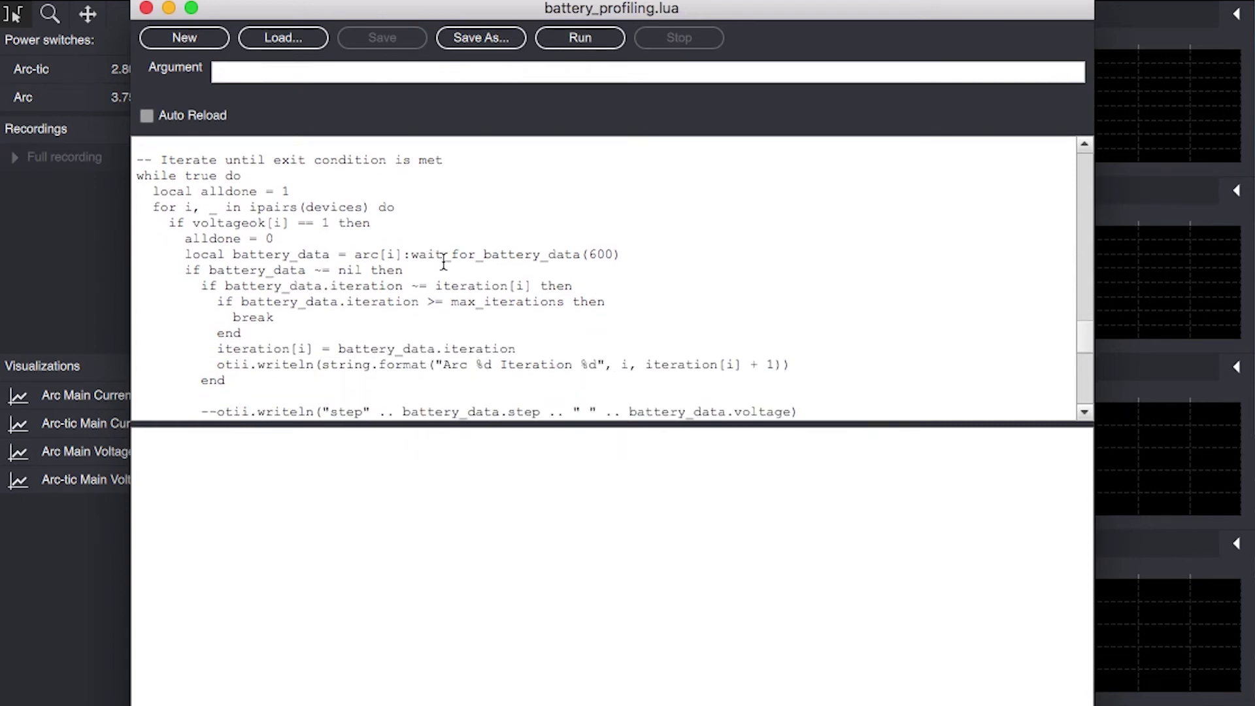
{"action": "scroll", "coordinate": [444, 263], "scroll_direction": "down", "scroll_amount": 3}
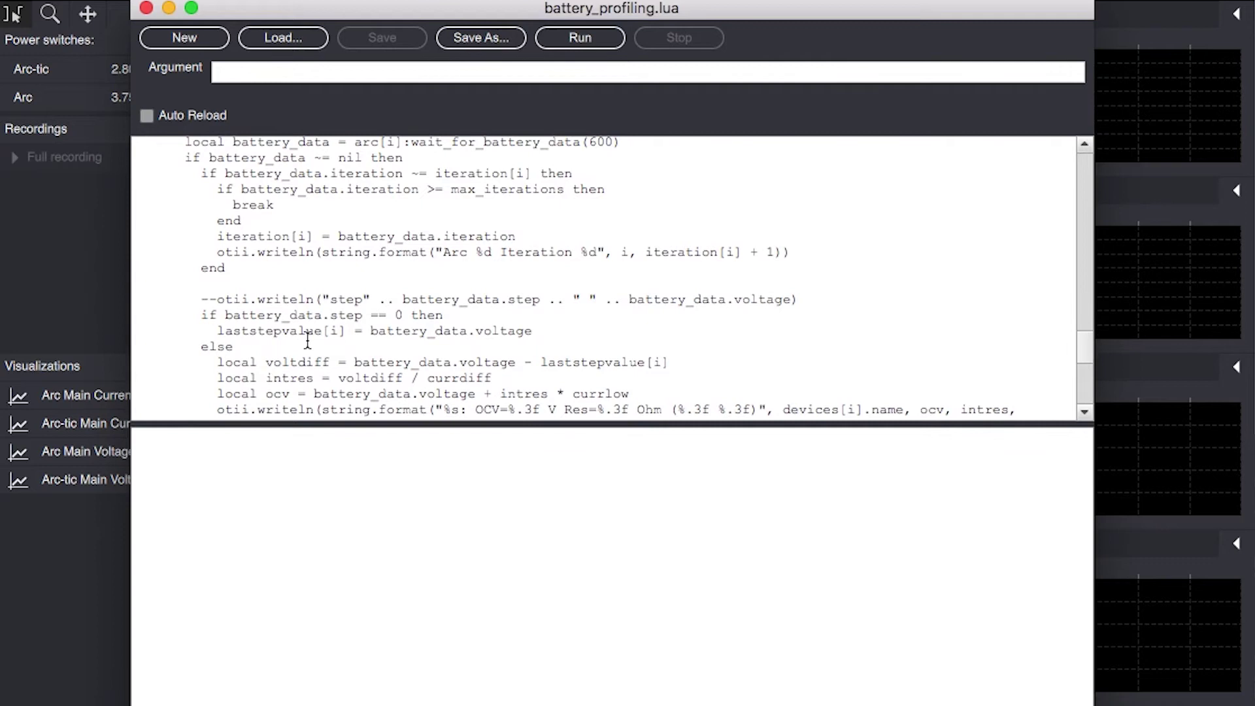
{"action": "scroll", "coordinate": [307, 339], "scroll_direction": "down", "scroll_amount": 2}
{"action": "scroll", "coordinate": [310, 338], "scroll_direction": "down", "scroll_amount": 2}
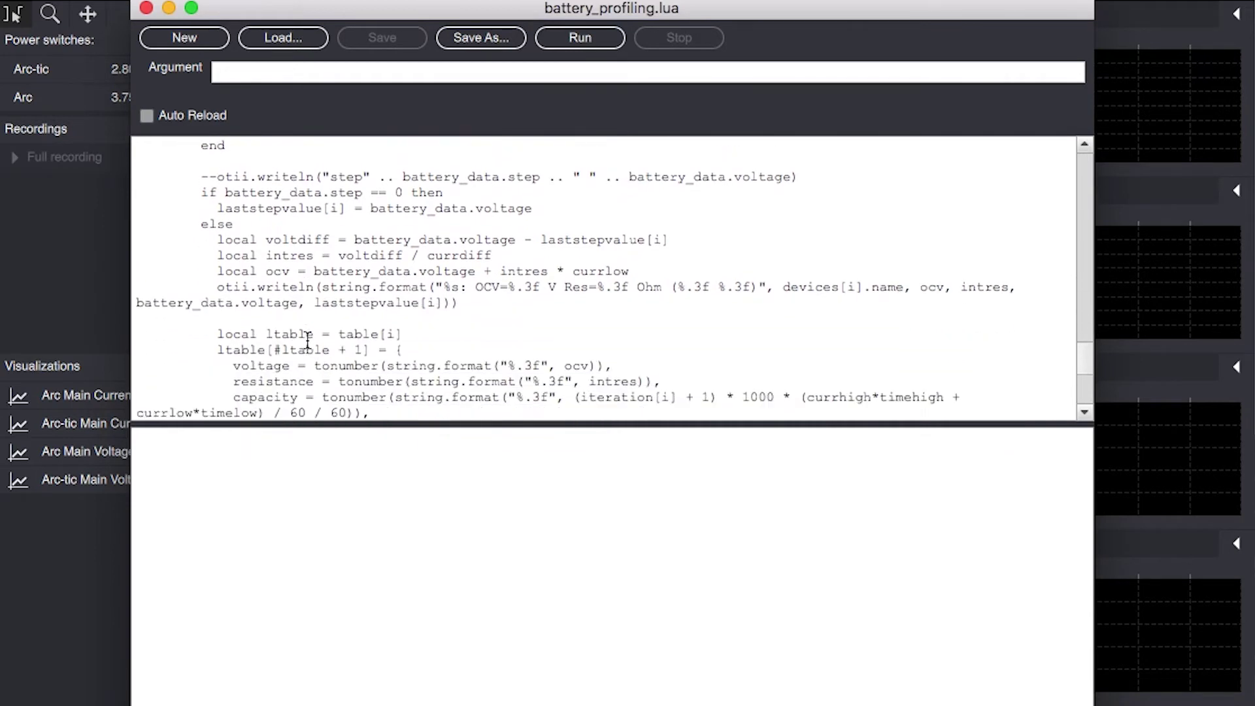
{"action": "scroll", "coordinate": [314, 336], "scroll_direction": "down", "scroll_amount": 1}
{"action": "scroll", "coordinate": [393, 314], "scroll_direction": "down", "scroll_amount": 2}
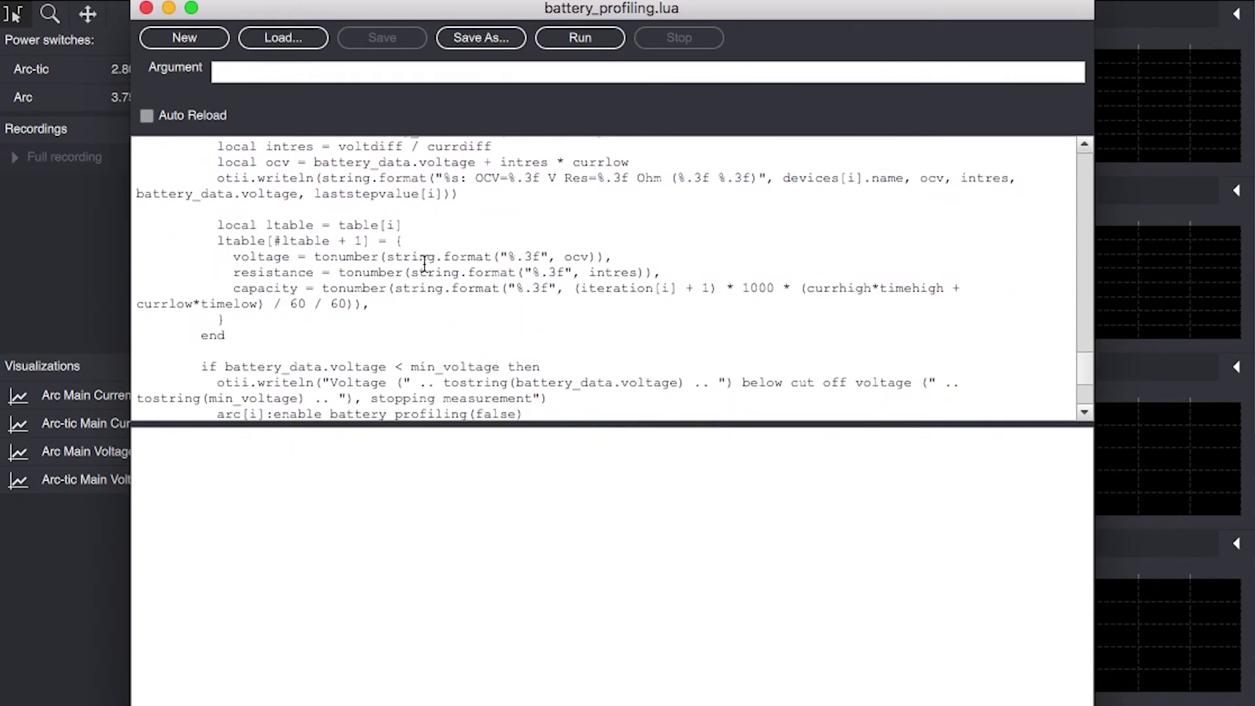
Step: Start the battery profiling script and fit all four graphs to the full recording width
{"action": "left_click", "coordinate": [582, 41]}
{"action": "left_click", "coordinate": [1167, 6]}
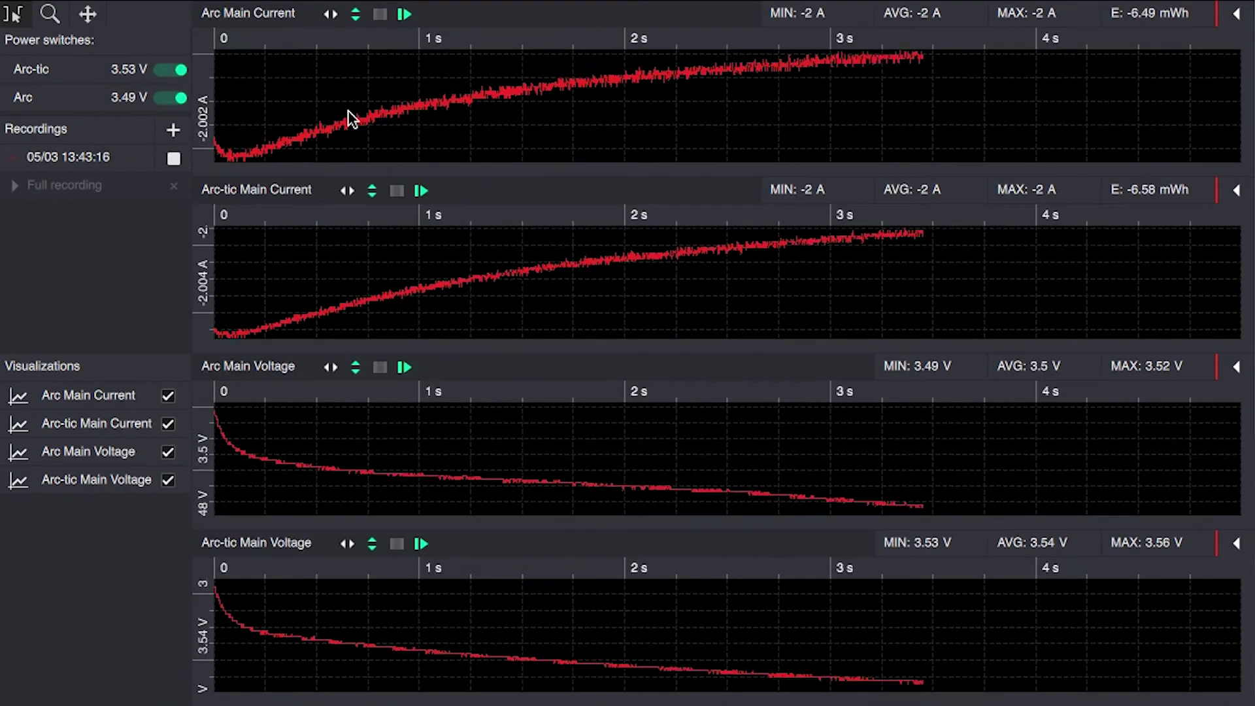
{"action": "left_click", "coordinate": [331, 15]}
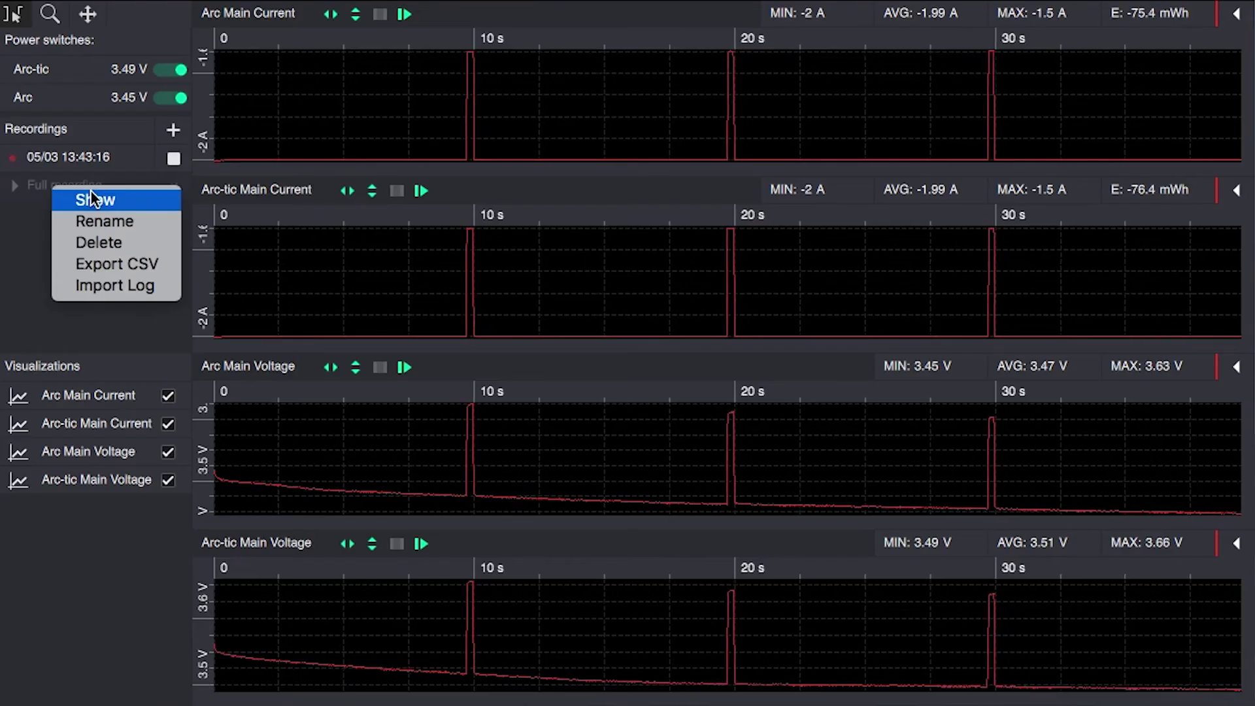
Step: Dismiss the Full recording context menu without choosing an option
{"action": "left_click", "coordinate": [102, 194]}
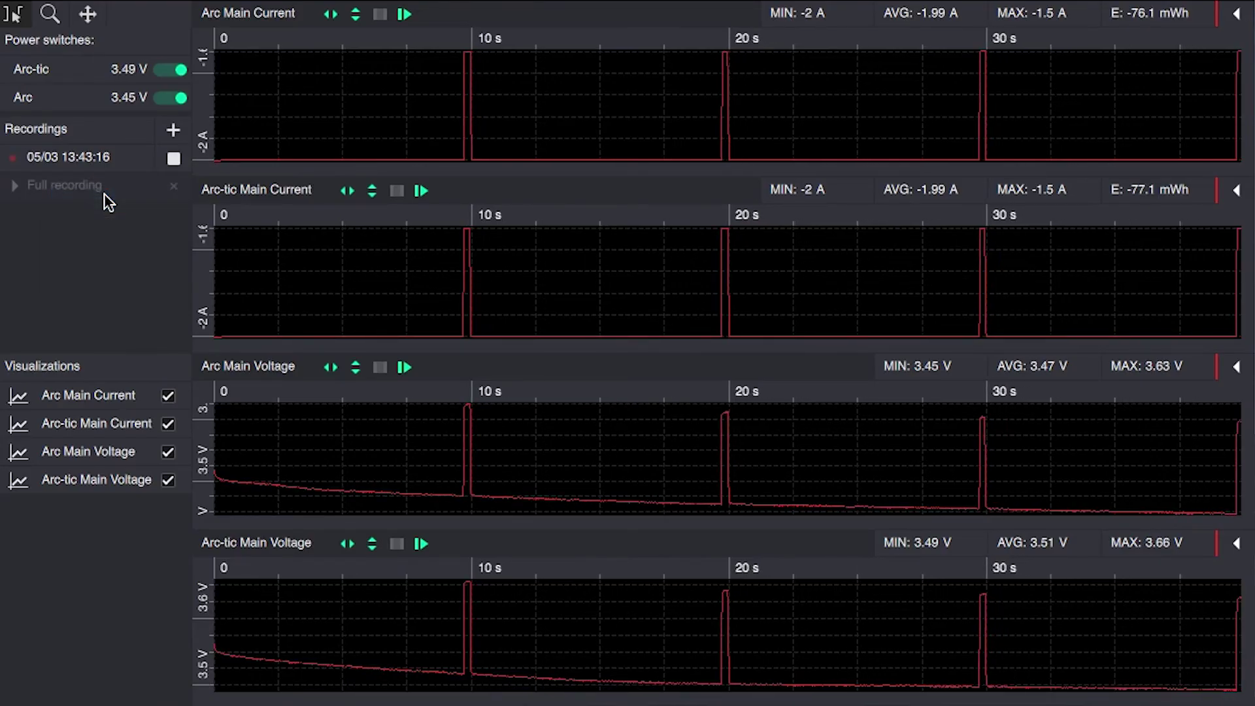